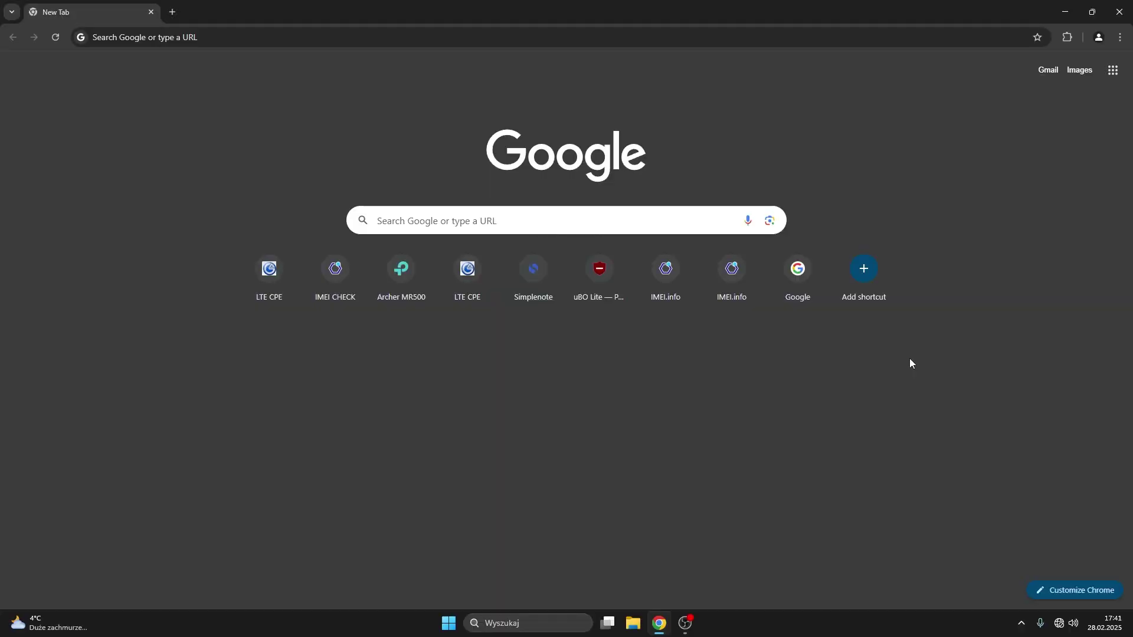
{"action": "left_click", "coordinate": [851, 36]}
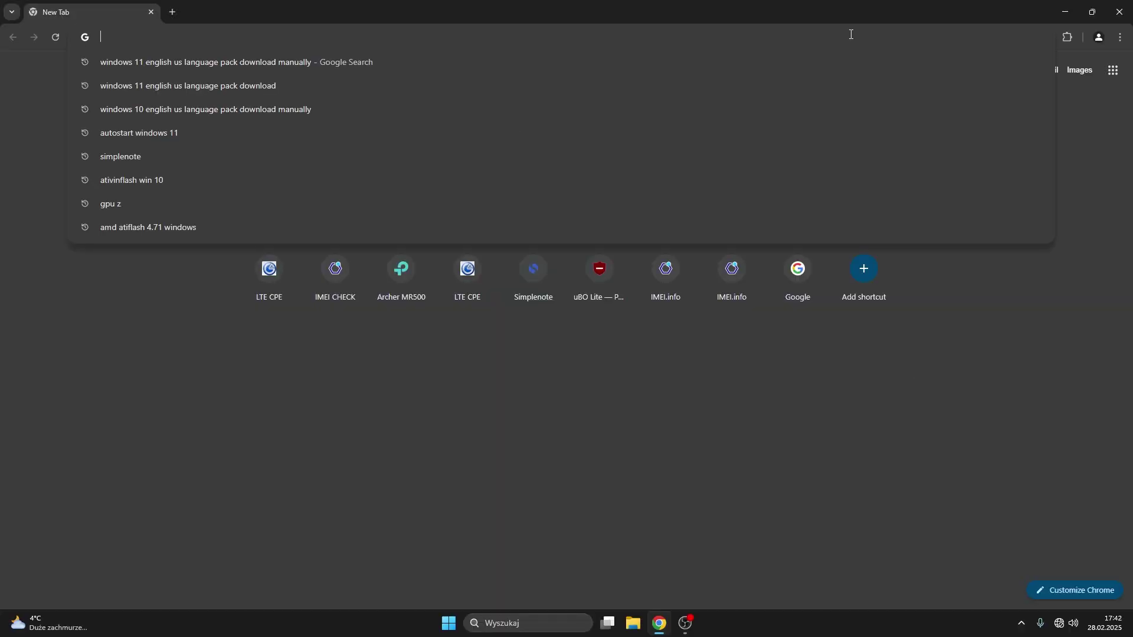
{"action": "type", "text": "http://tplinkmodem.net/"}
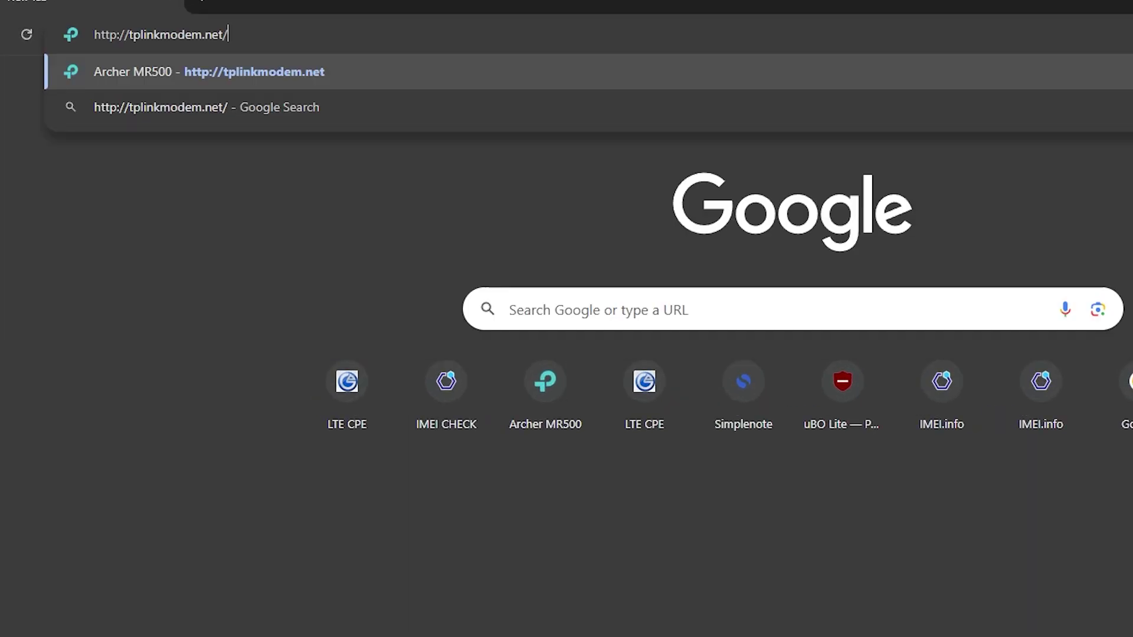
{"action": "key", "text": "Return"}
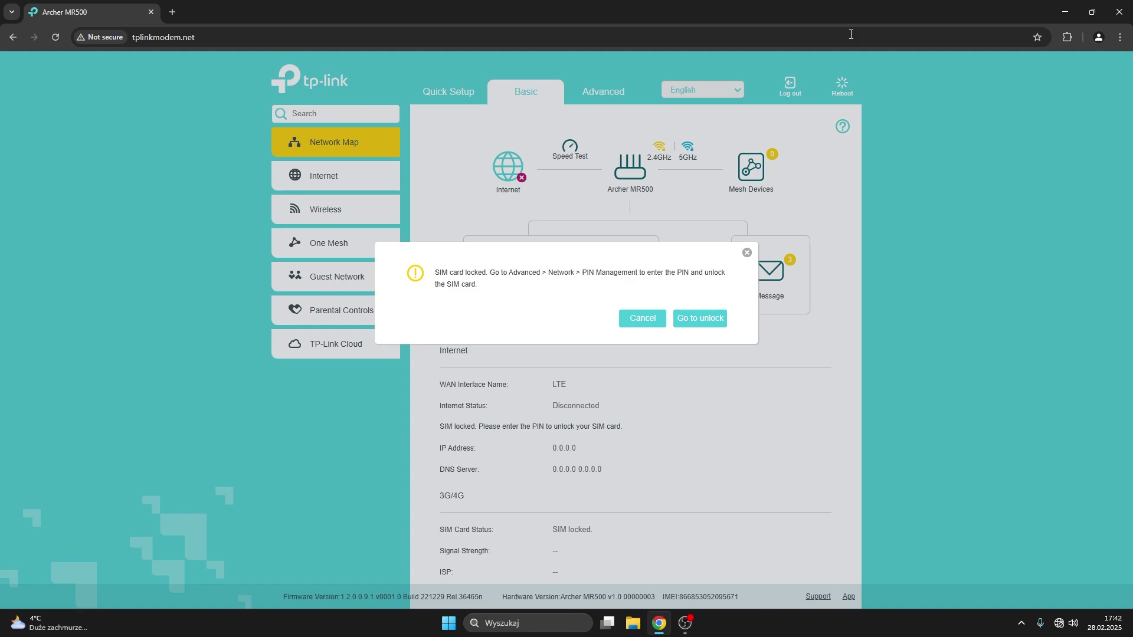
- Cancel the SIM card locked prompt and drag-select the IMEI number in the footer
{"action": "left_click", "coordinate": [747, 253]}
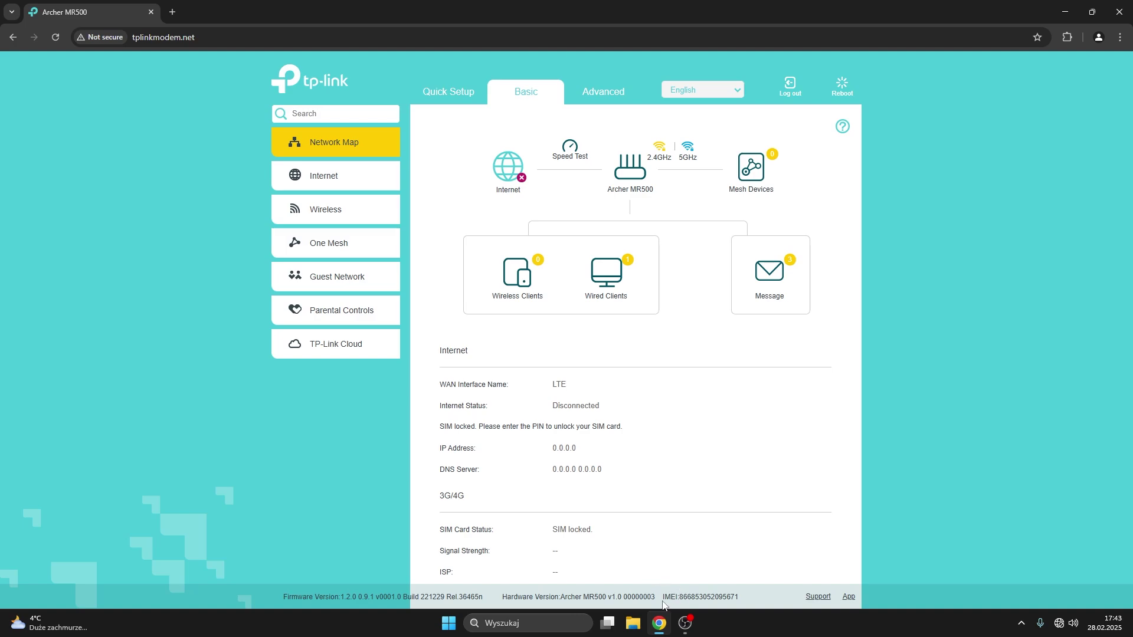
{"action": "left_click_drag", "start_coordinate": [663, 599], "coordinate": [738, 599]}
{"action": "left_click", "coordinate": [735, 607]}
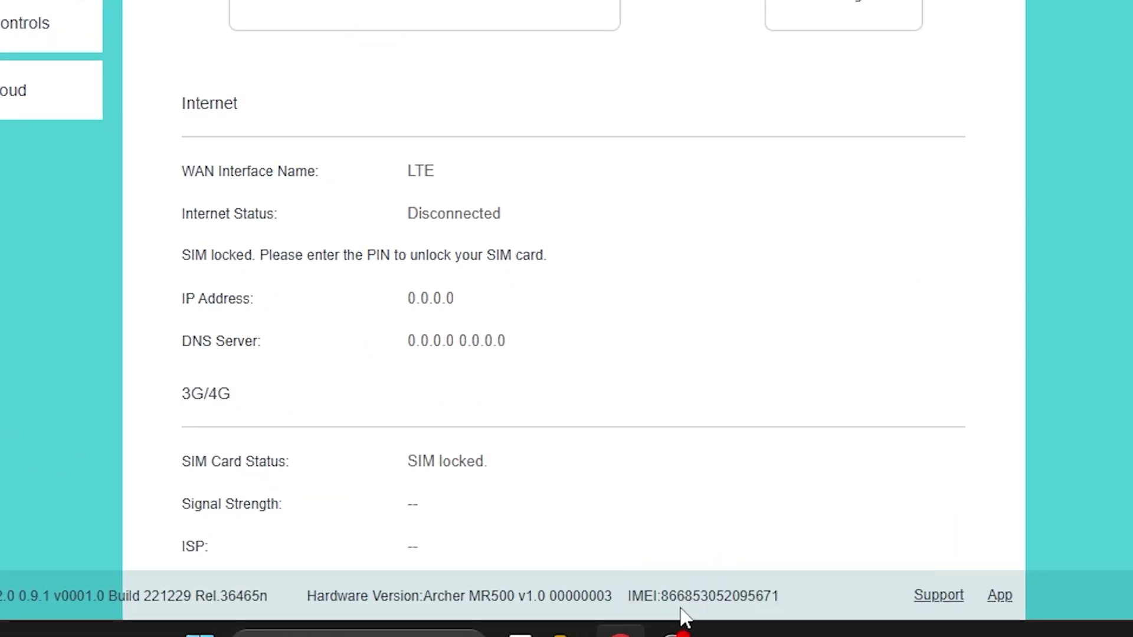